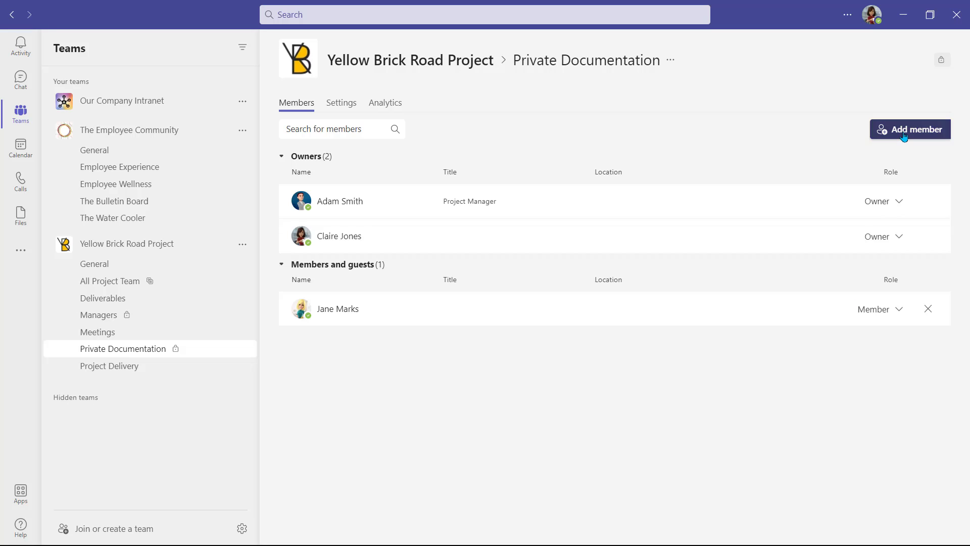
- Add one more teammate as a member of the Private Documentation channel
click(904, 136)
text(jack)
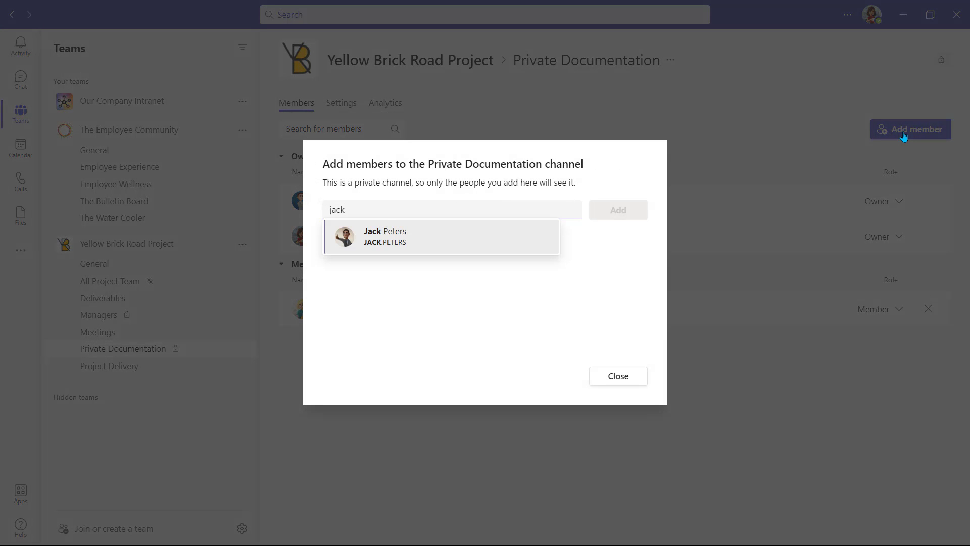
click(534, 250)
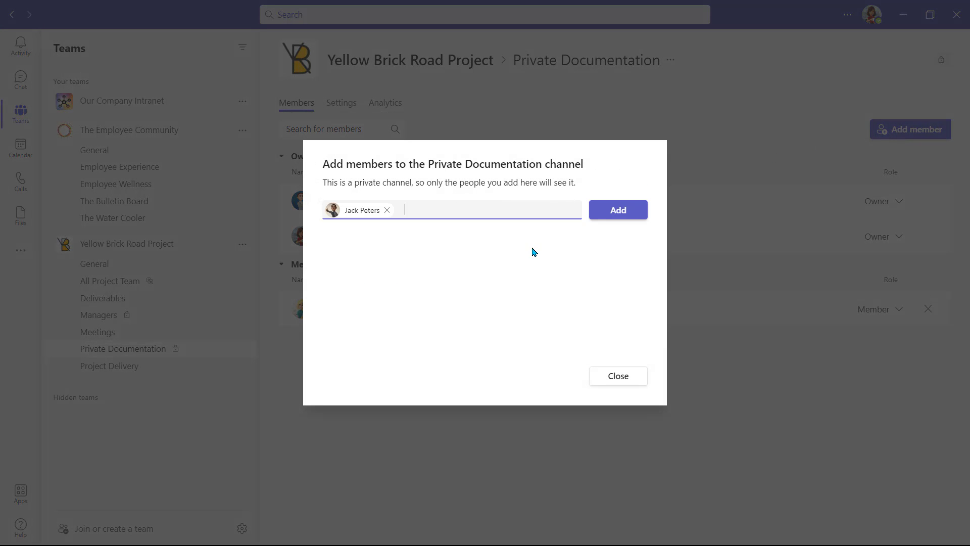
click(619, 212)
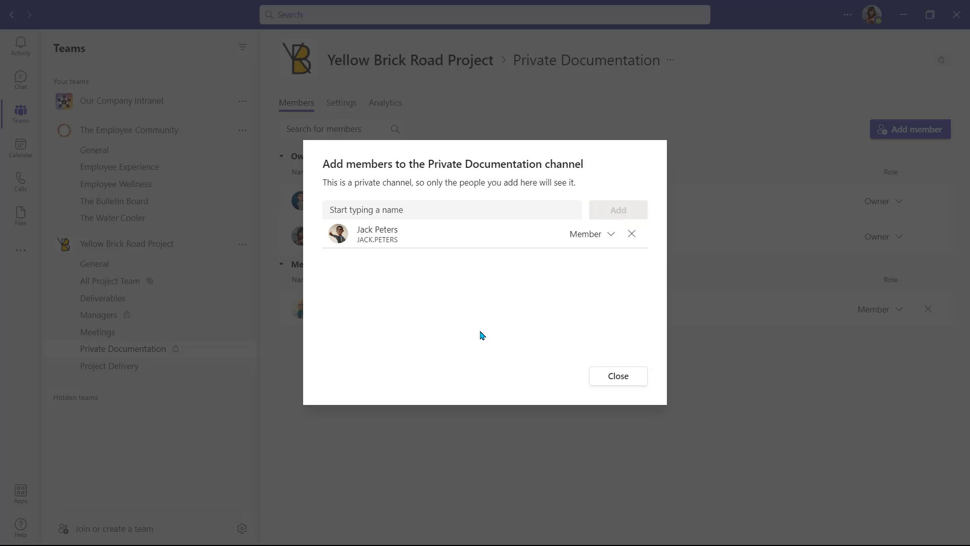
click(616, 379)
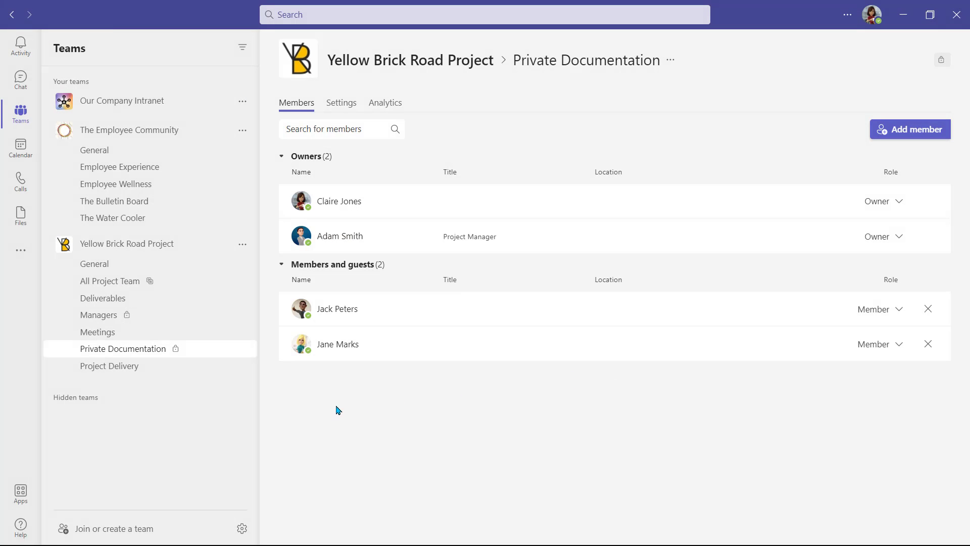
click(343, 112)
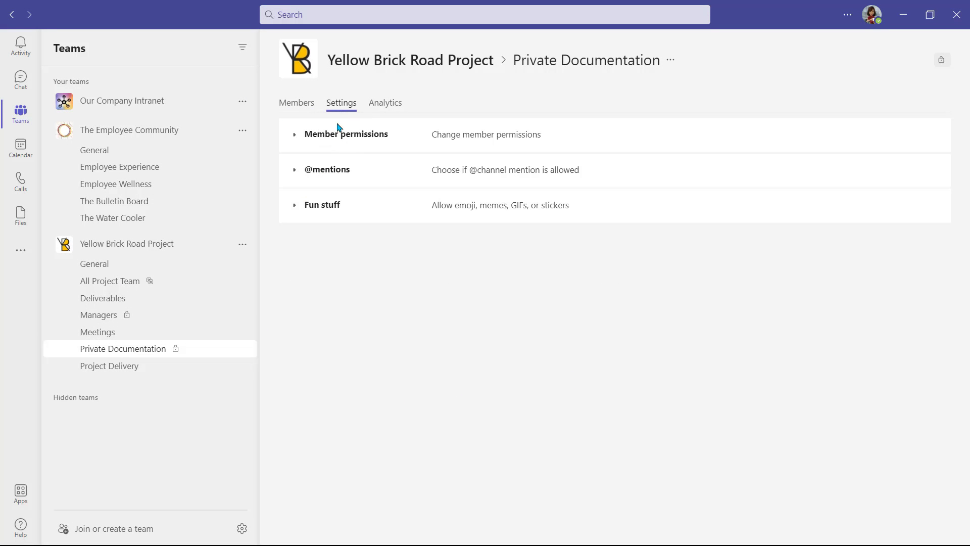
click(297, 178)
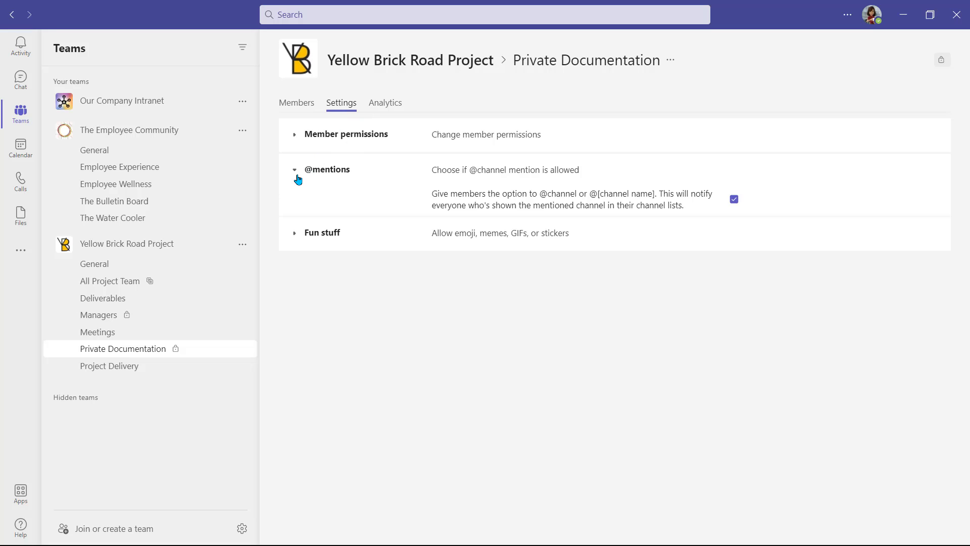
click(292, 232)
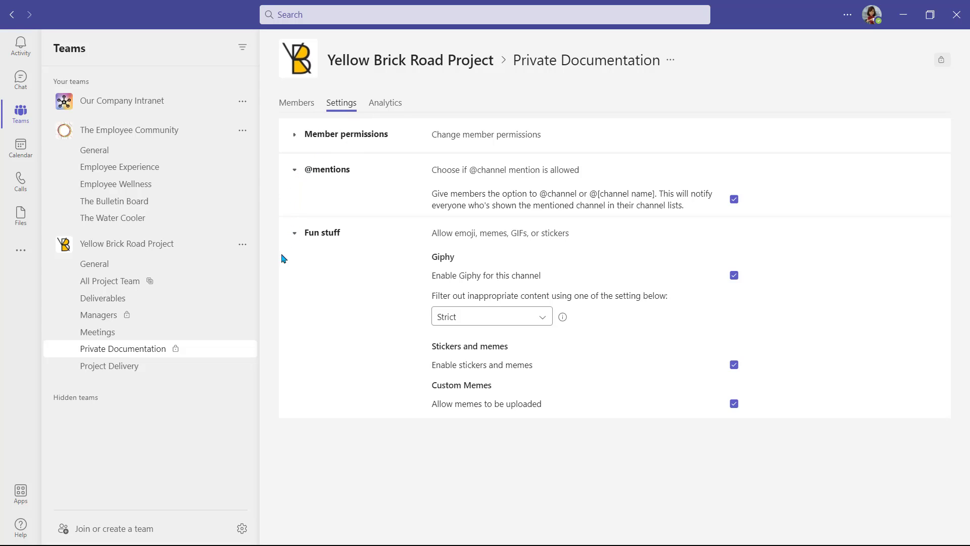
- Add a Wiki tab named Wiki to the Private Documentation channel and return to its posts
click(166, 358)
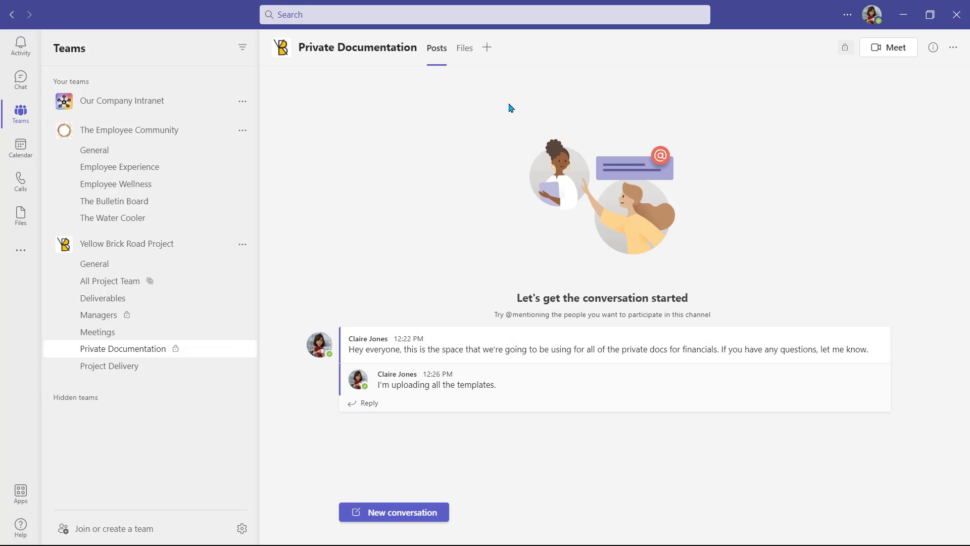
click(489, 53)
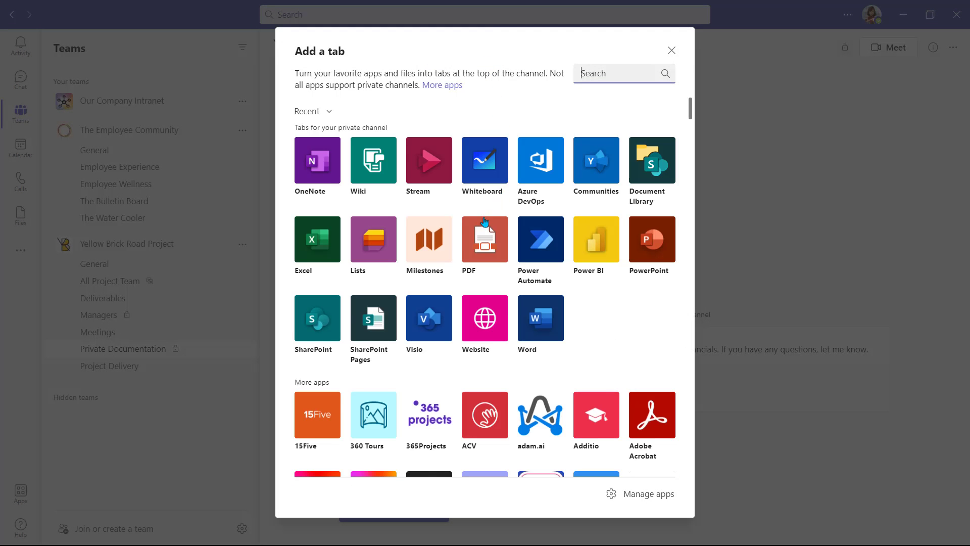
click(359, 183)
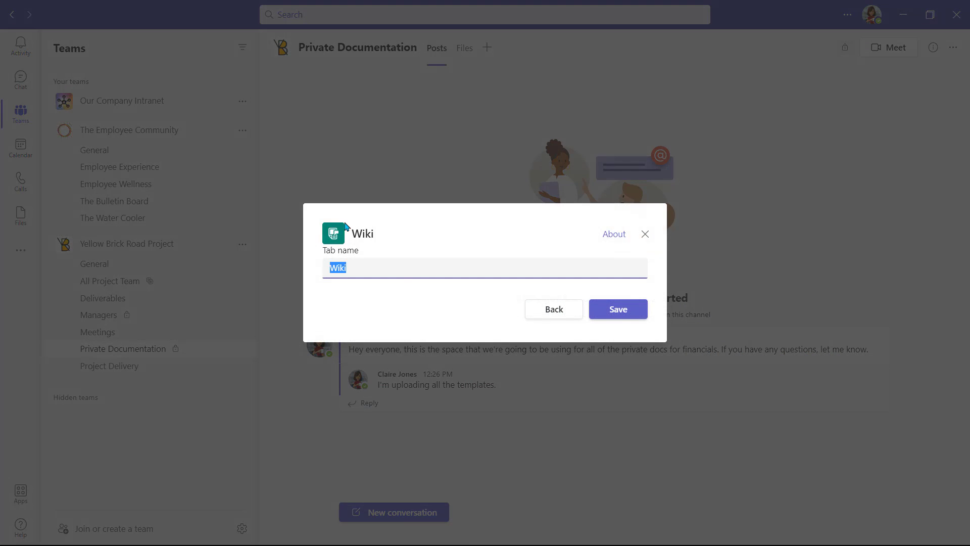
click(612, 320)
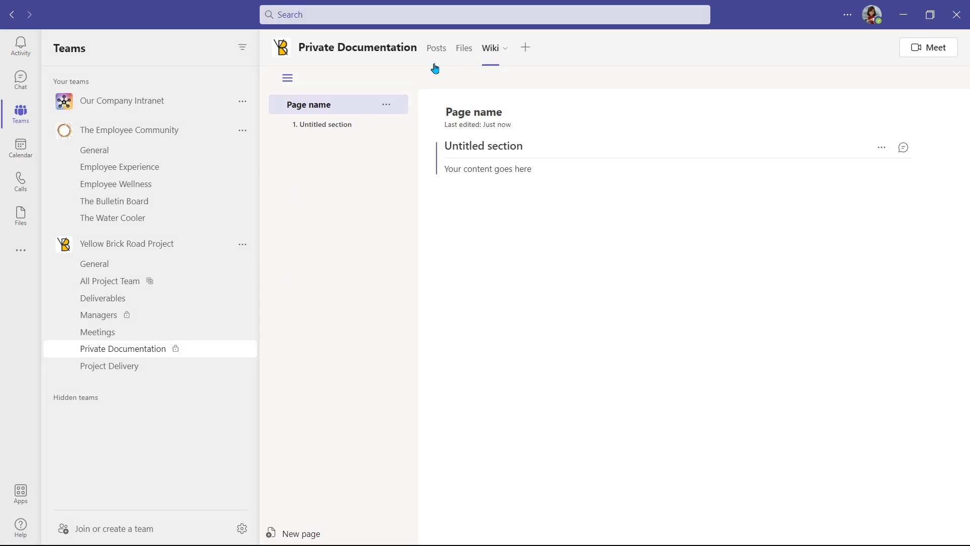
click(437, 50)
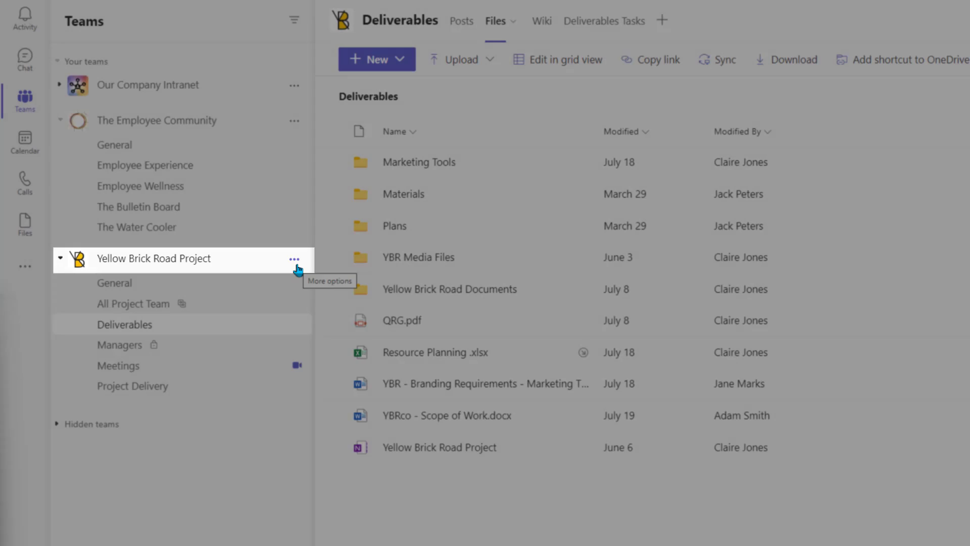
- Create a channel named Private Documentation in the Yellow Brick Road Project team with privacy set to Private - Specific teammates have access
click(294, 259)
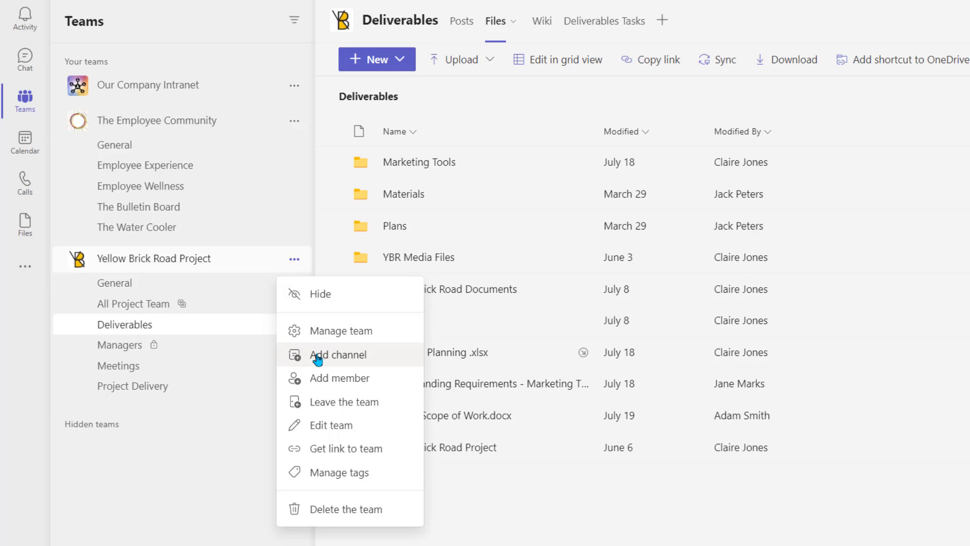
click(290, 352)
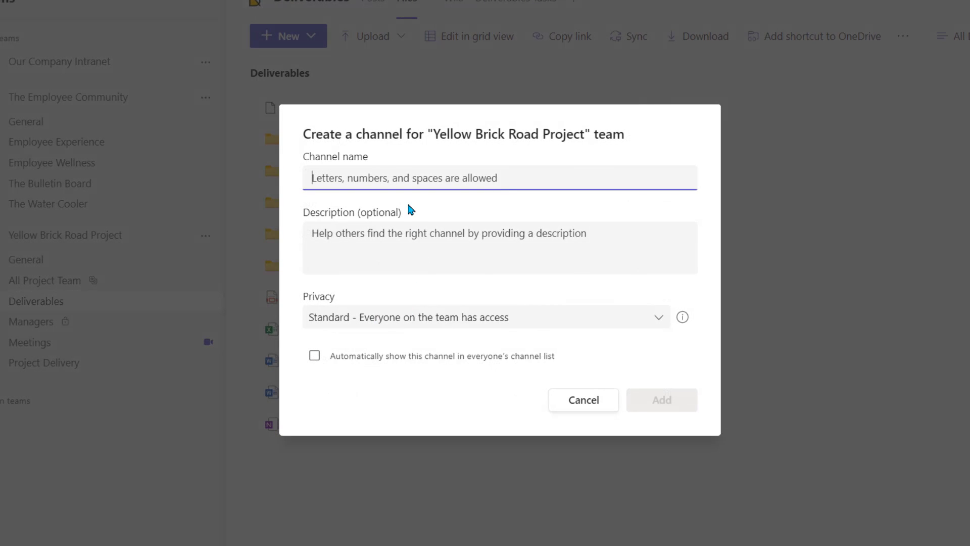
text(Private Documentation)
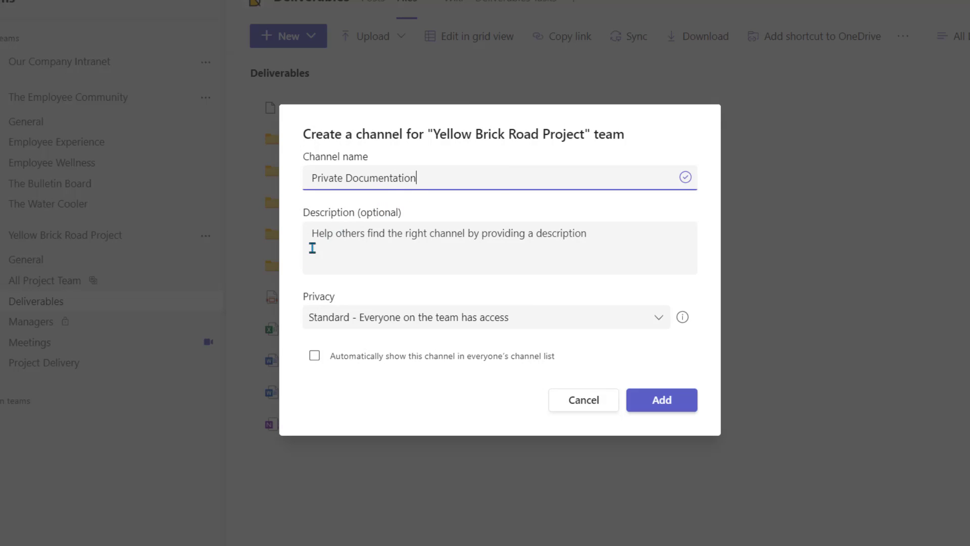
click(539, 325)
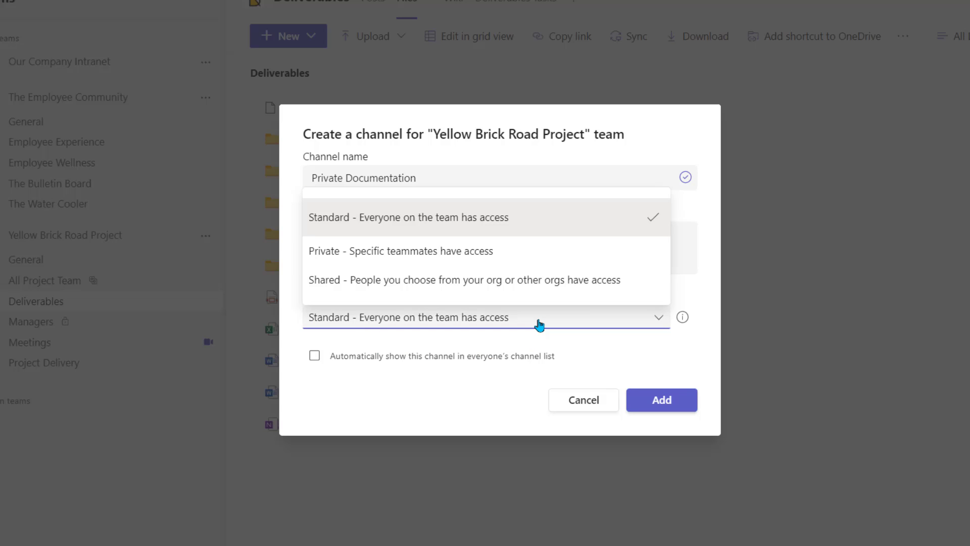
click(573, 250)
click(654, 406)
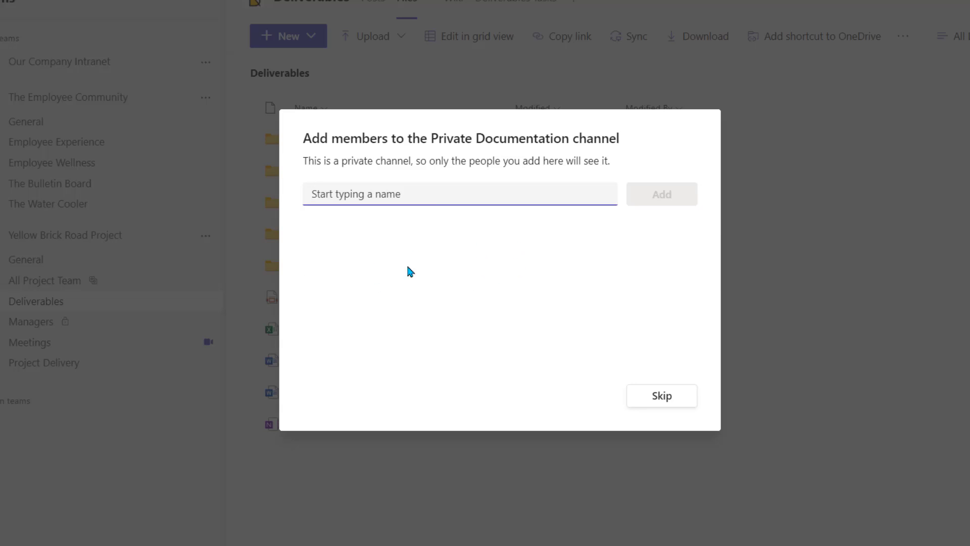
- Add the project manager and one other teammate to the Private Documentation channel, keeping both in the Member role, and finish the setup
click(426, 198)
text(adam)
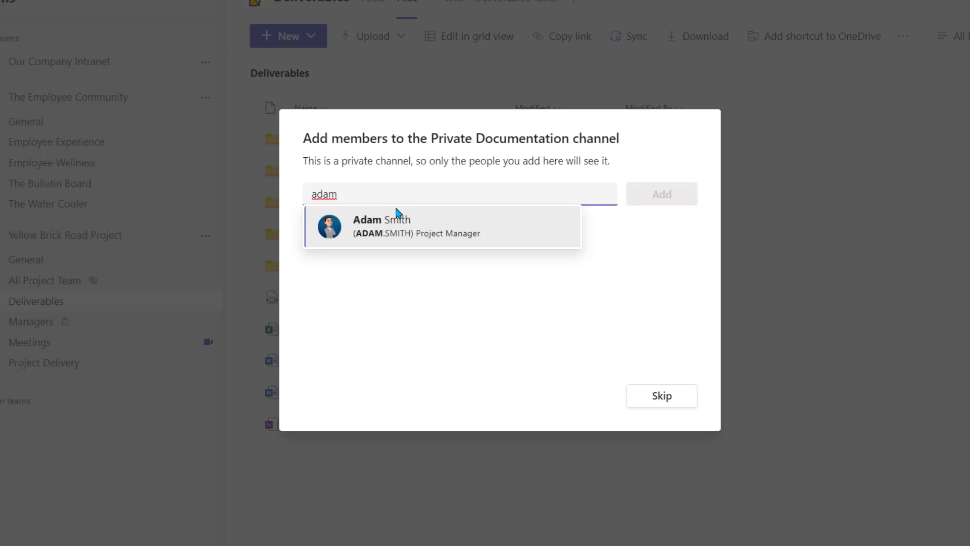
click(437, 234)
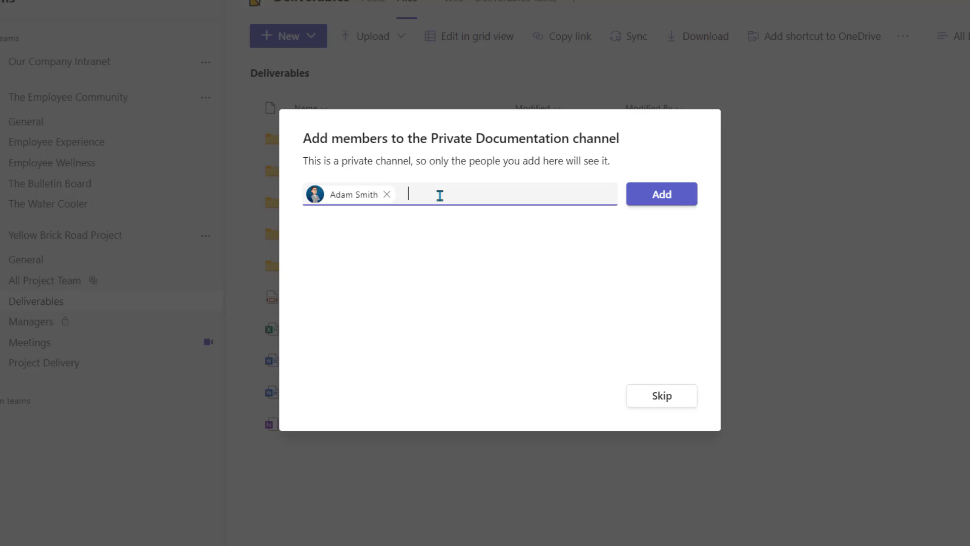
text(jane)
click(446, 230)
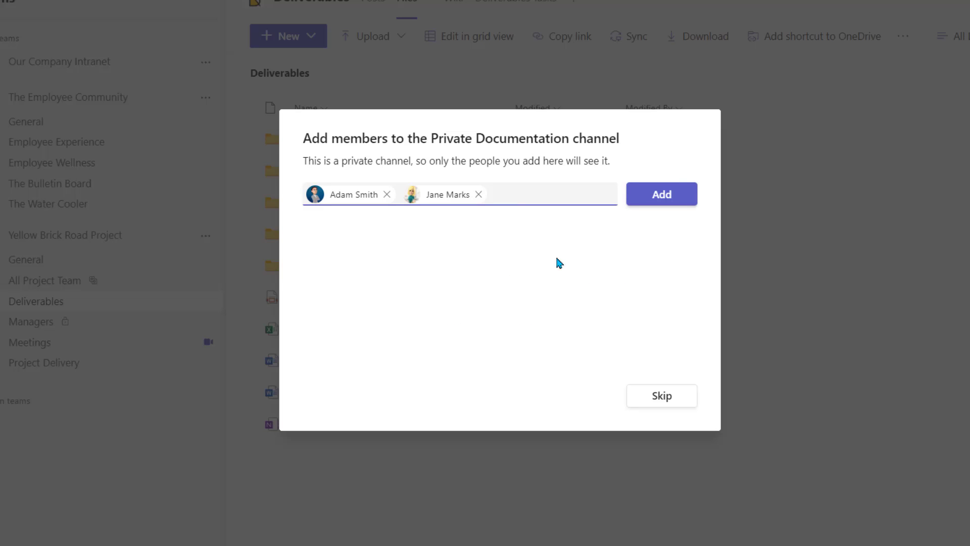
click(656, 201)
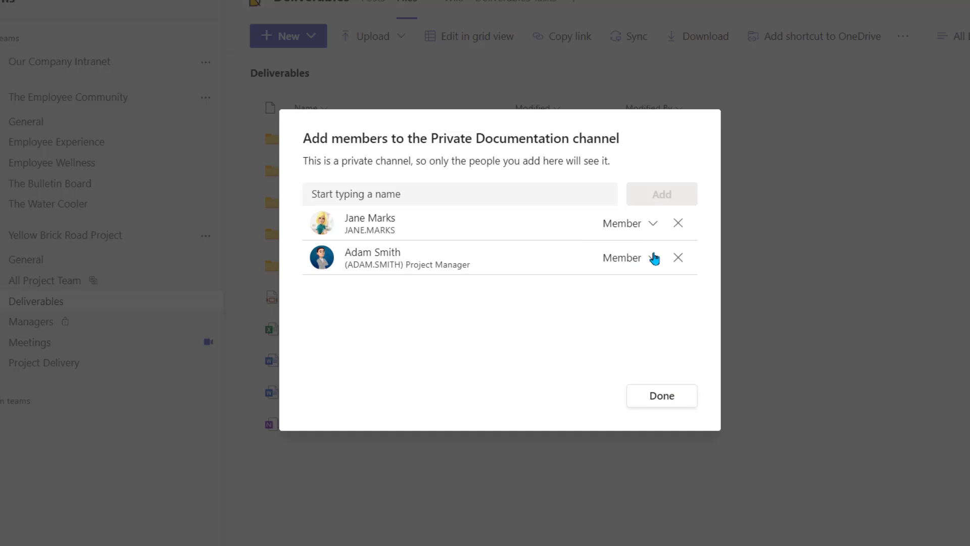
click(653, 258)
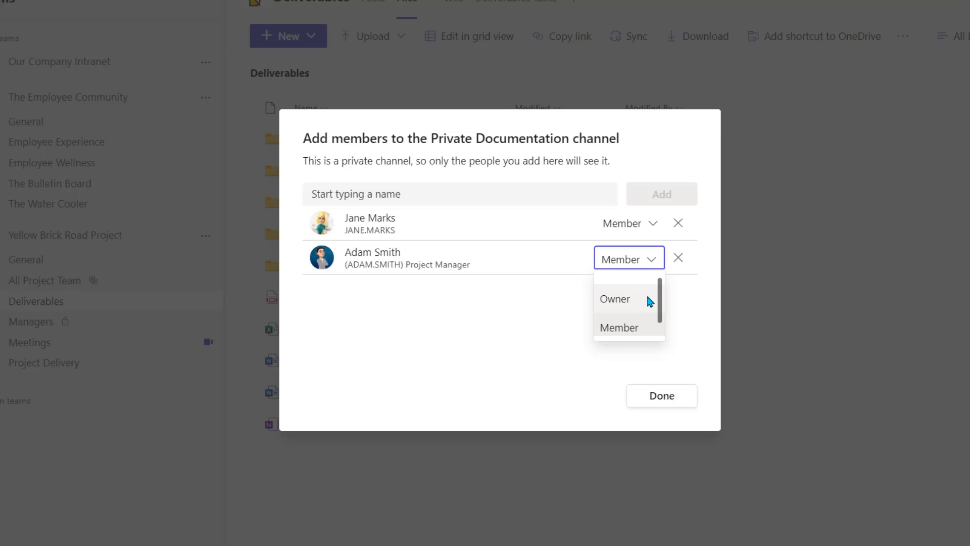
click(507, 353)
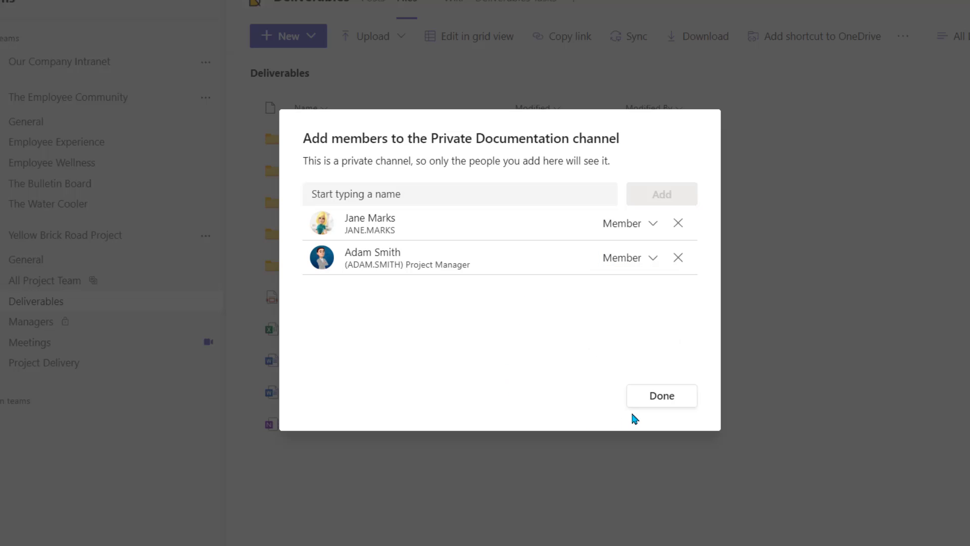
click(647, 409)
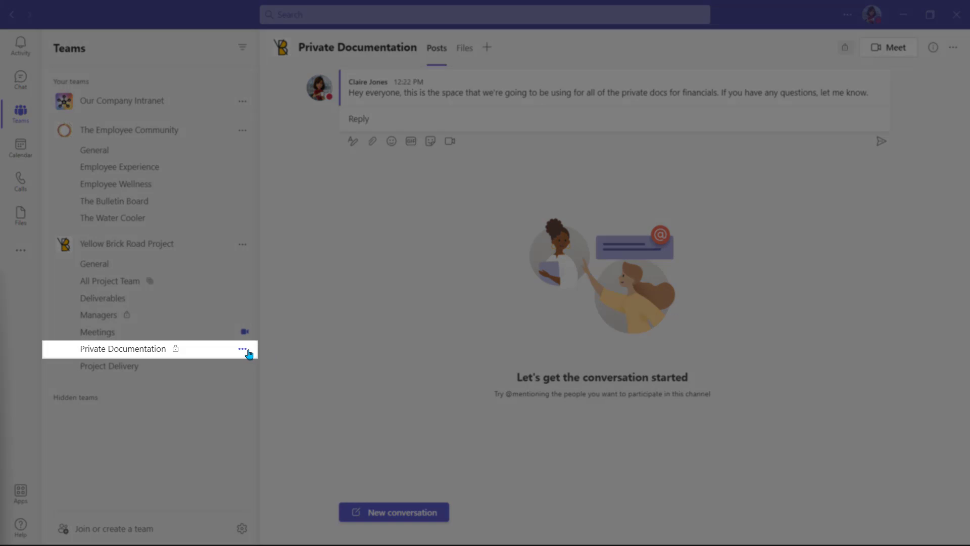
- Open the management page of the Private Documentation channel and show its members and guests
click(248, 352)
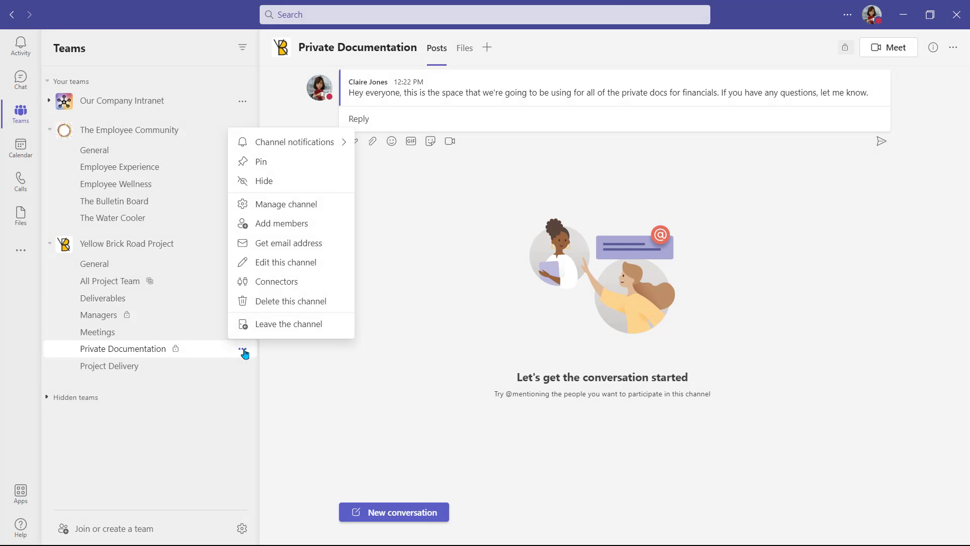
click(329, 205)
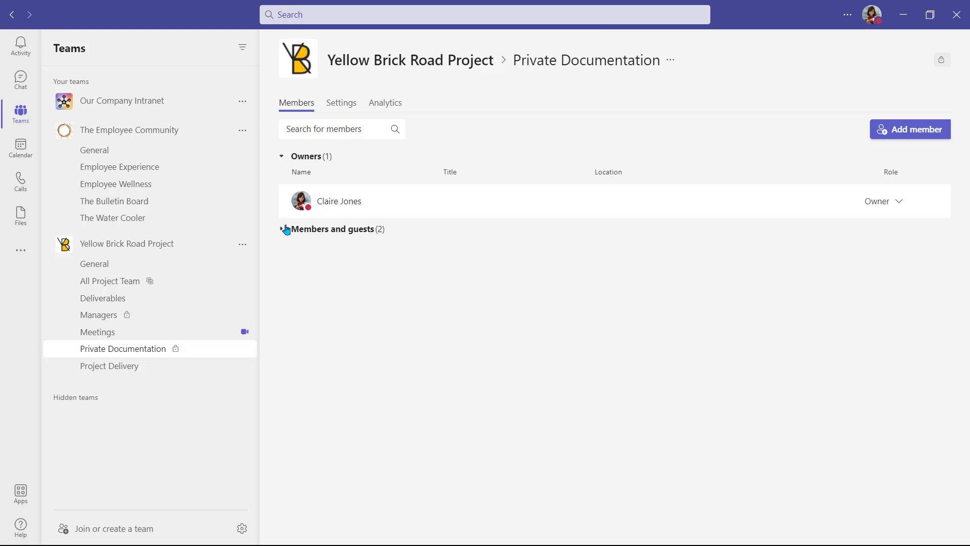
click(281, 232)
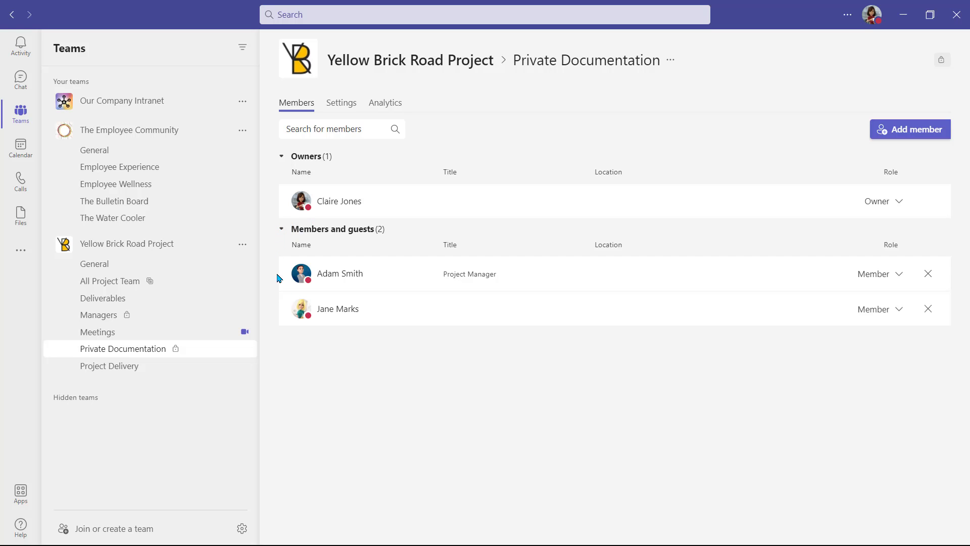
click(342, 105)
click(295, 134)
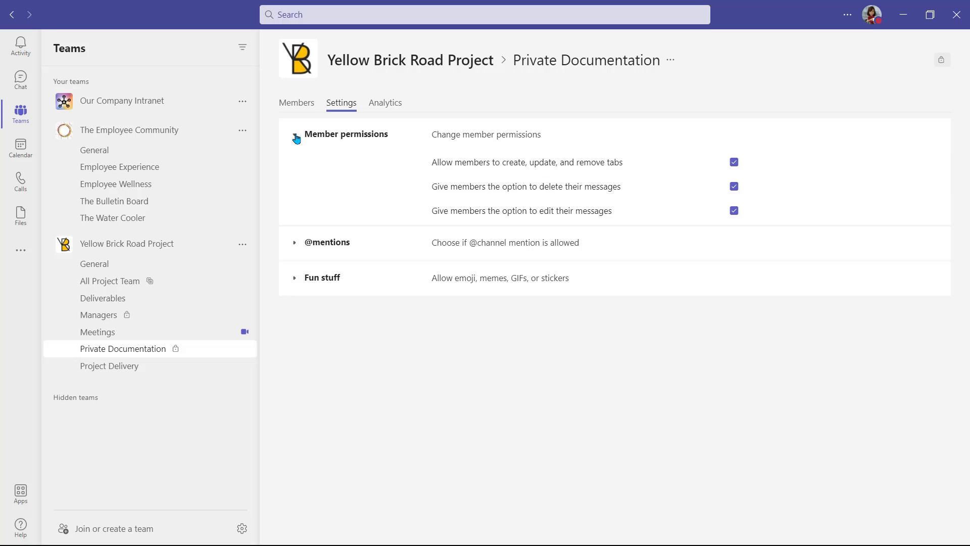
click(296, 242)
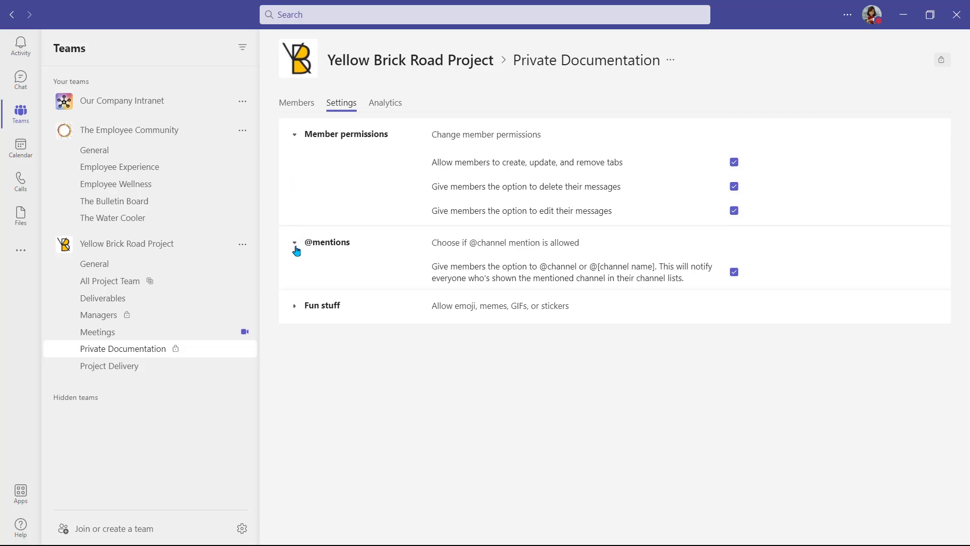
click(295, 304)
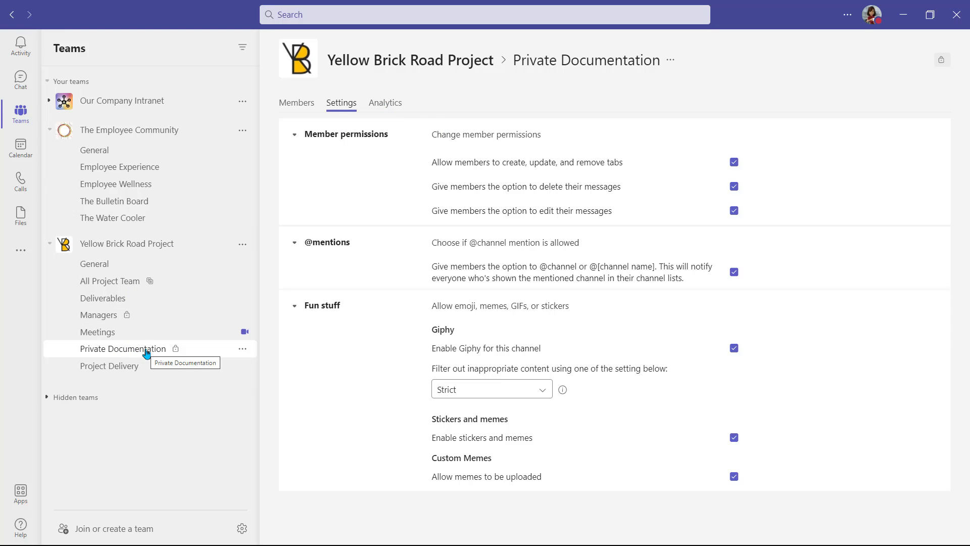
- Review the Yellow Brick Road Project team's channels, including the options for Private Documentation and the list of deleted channels
click(244, 246)
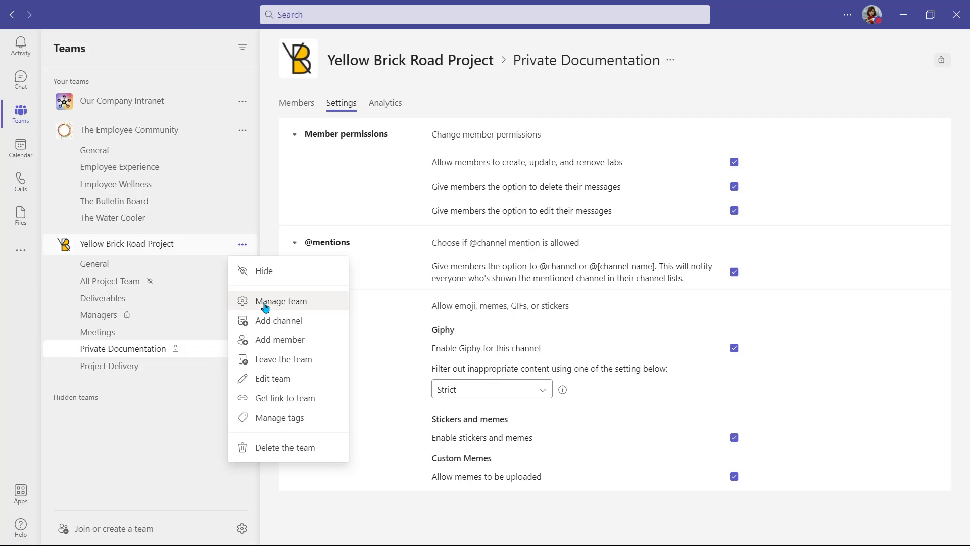
click(313, 303)
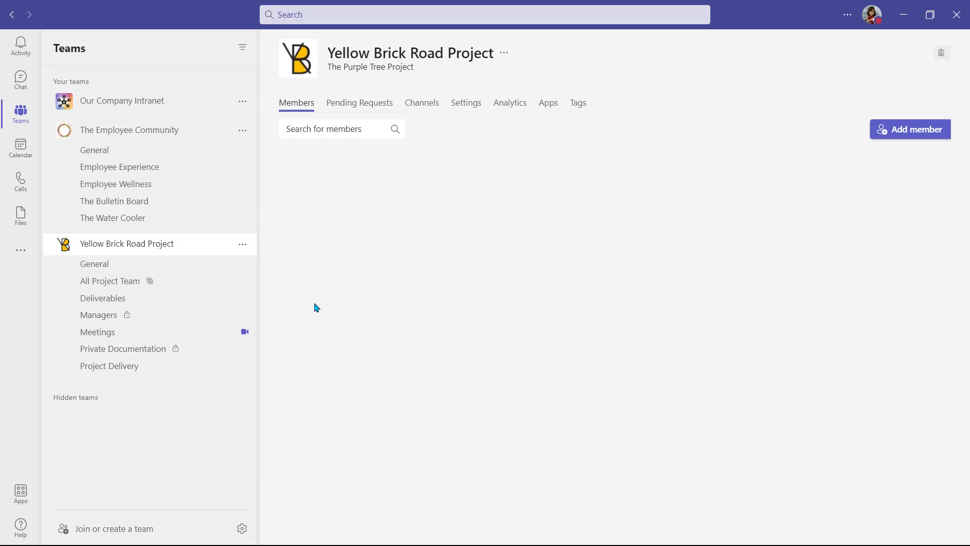
click(433, 107)
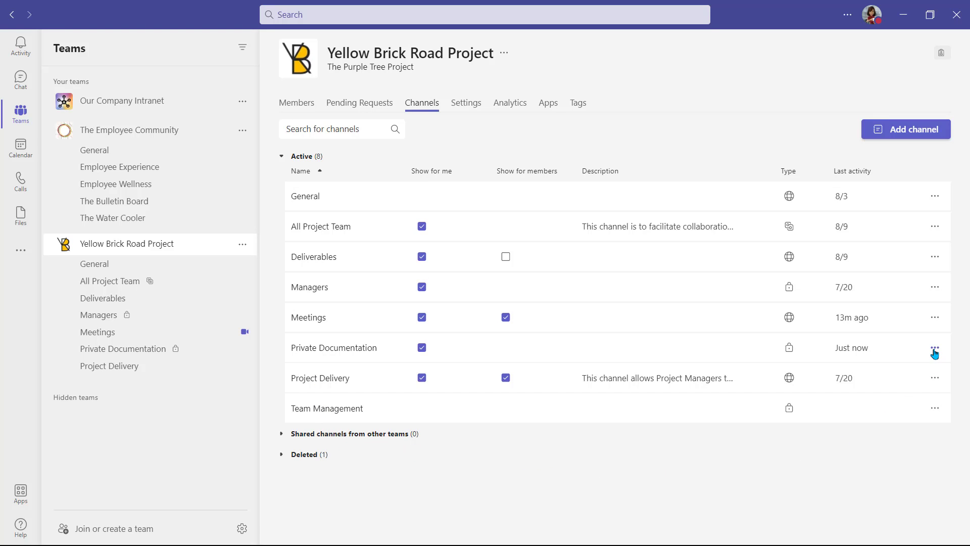
click(935, 348)
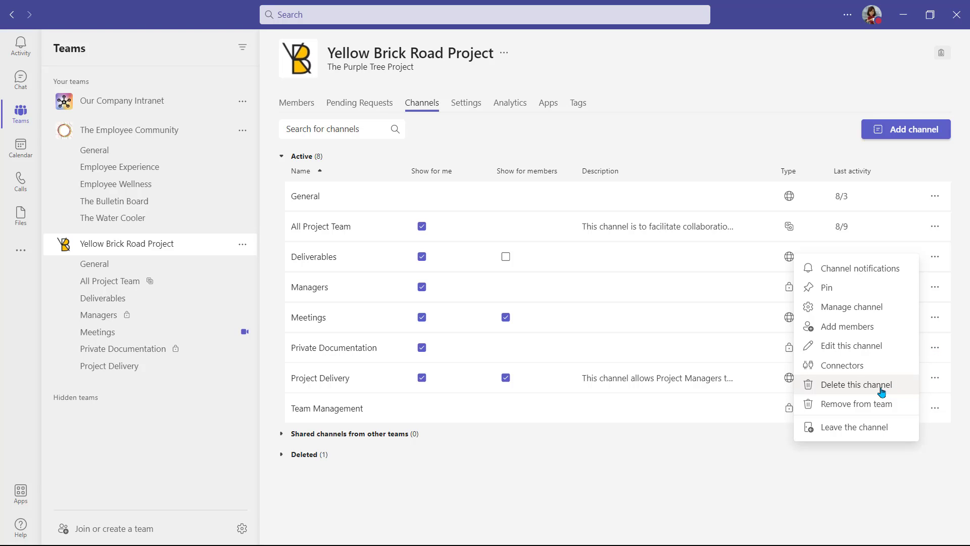
click(283, 454)
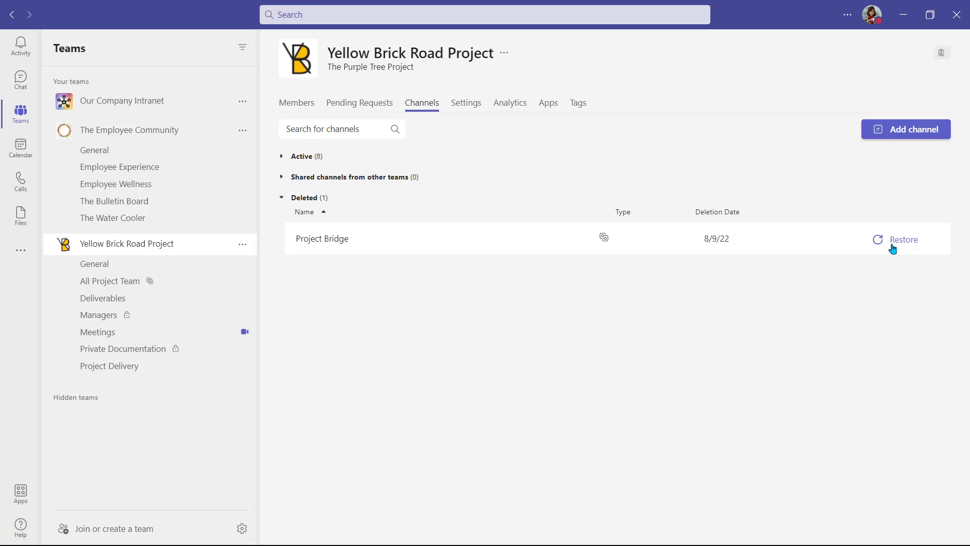
- Switch to the SharePoint General folder and review the file options for YBR - Project Outline.pptx
click(180, 353)
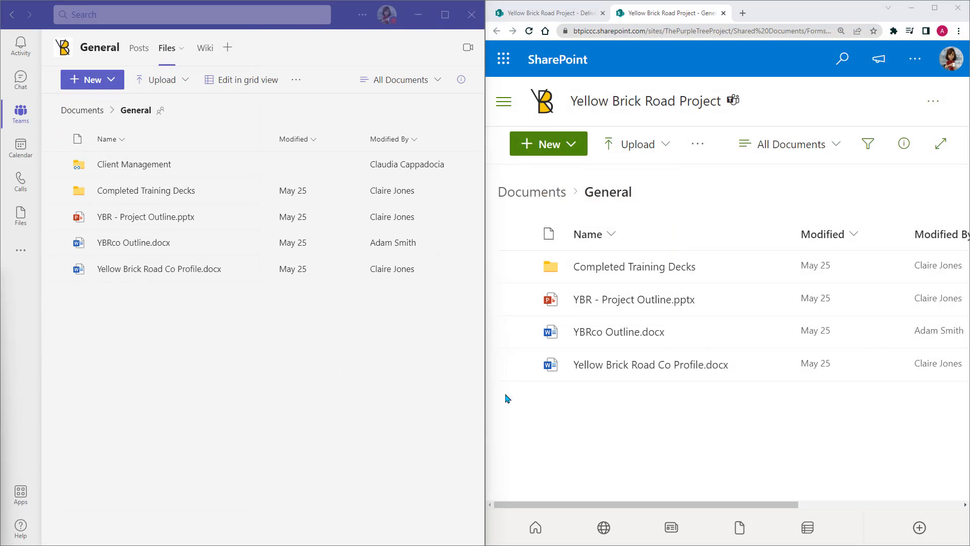
click(772, 299)
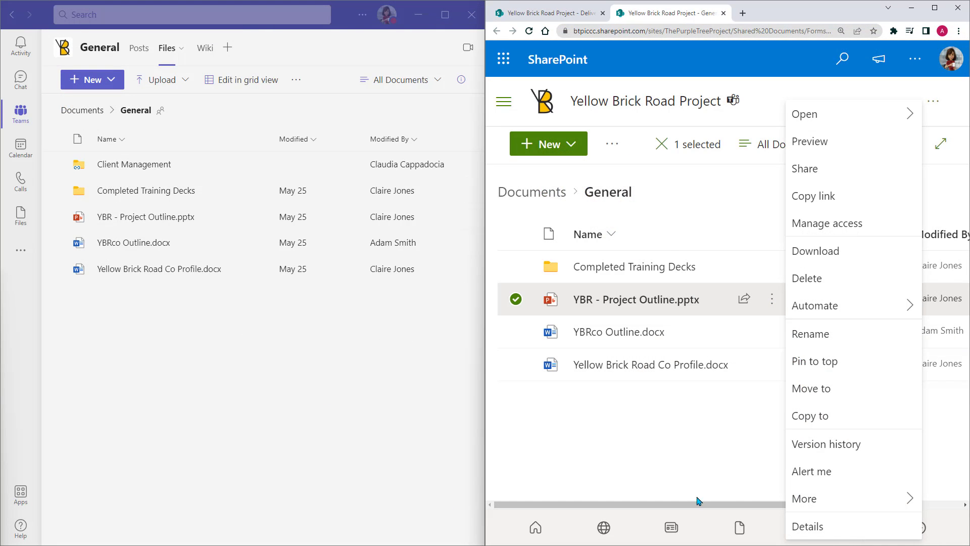
click(640, 475)
- Open the Private Documentation channel's files from Teams in SharePoint and dismiss the Next steps pane
mouse_move(21, 124)
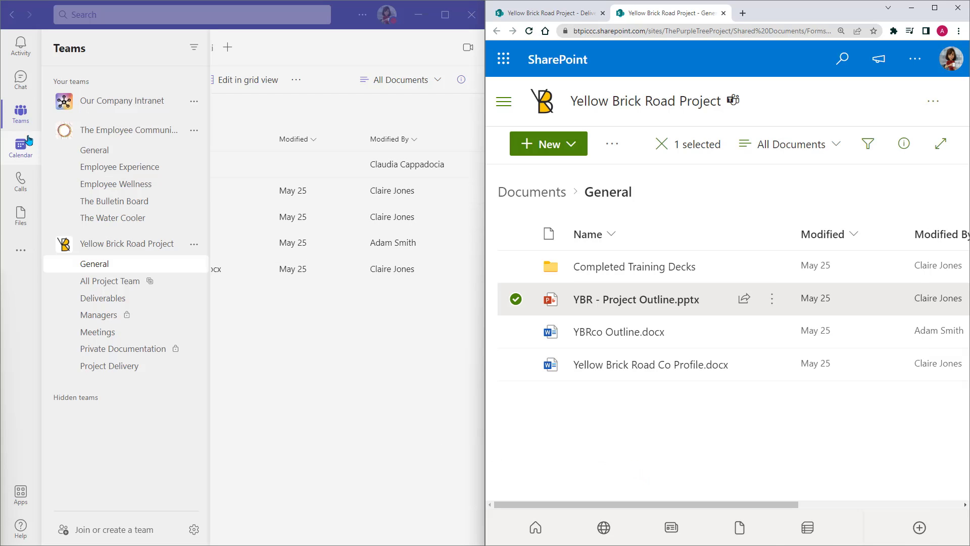
click(102, 348)
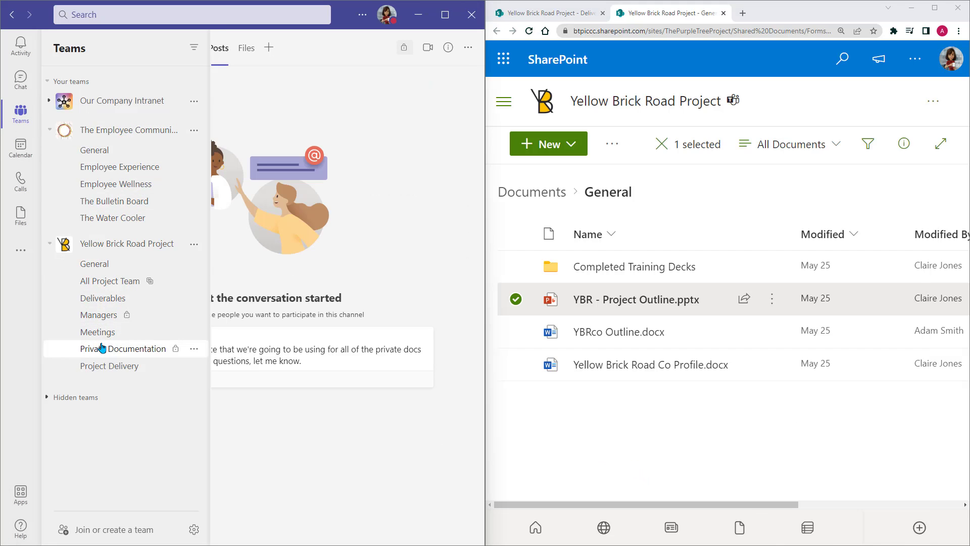
click(246, 48)
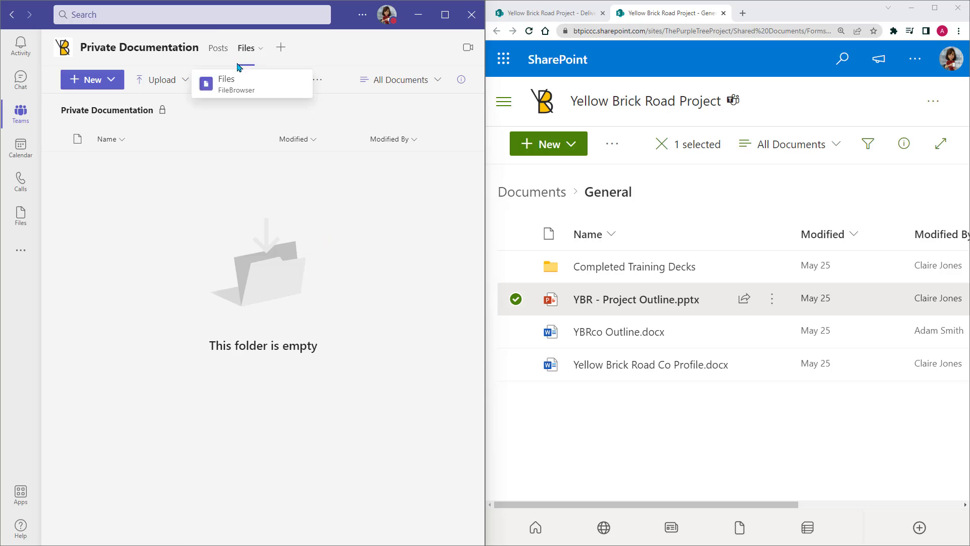
click(320, 82)
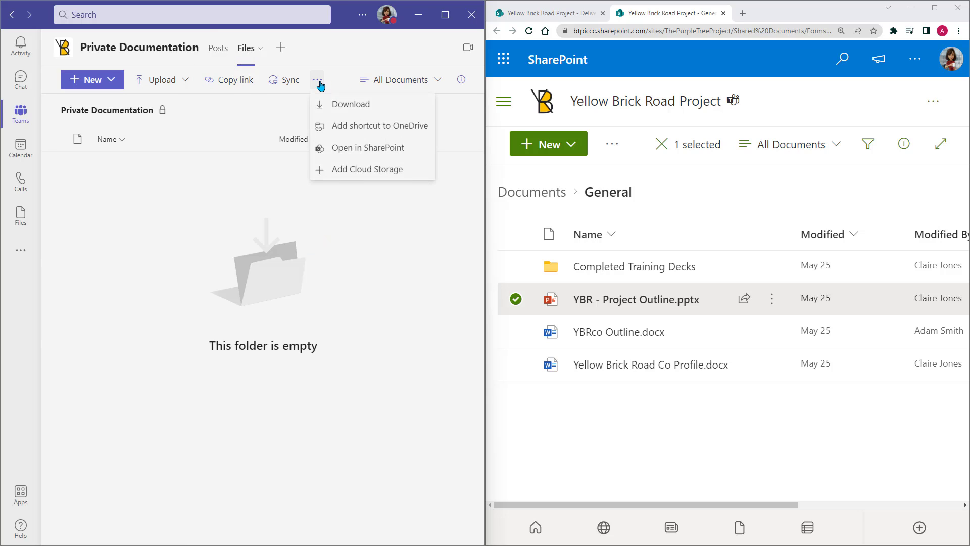
click(335, 148)
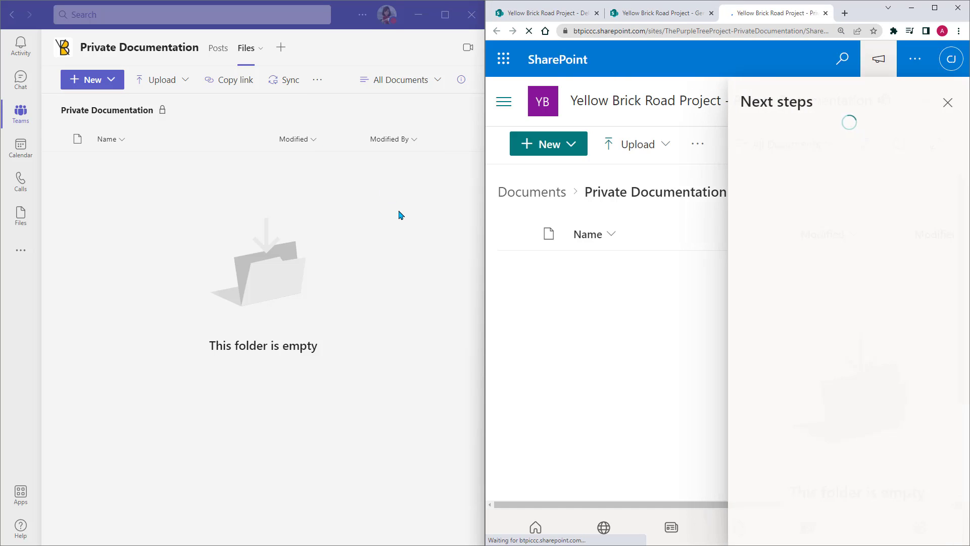
click(948, 103)
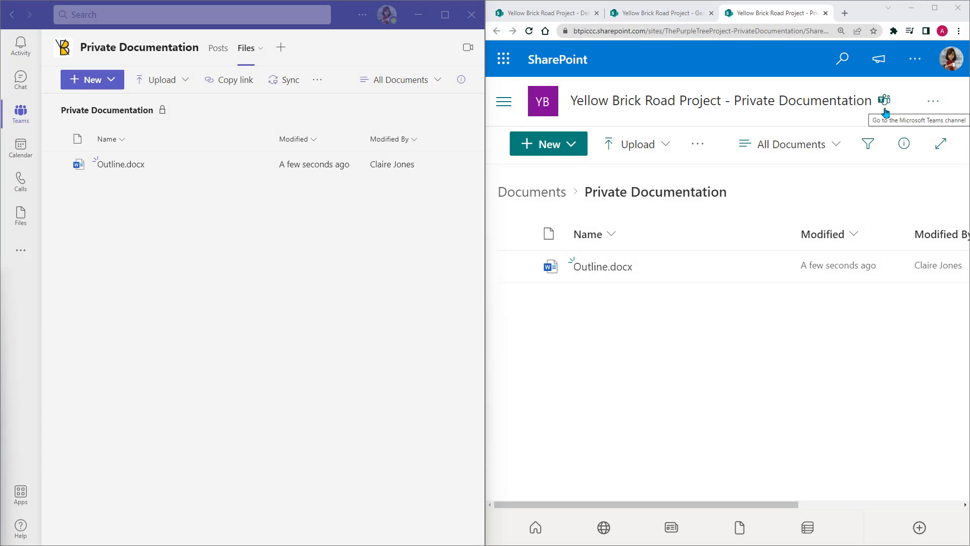
- Review the new content types offered on the Private Documentation site's home page, and open the site's Documents library
click(504, 101)
click(514, 125)
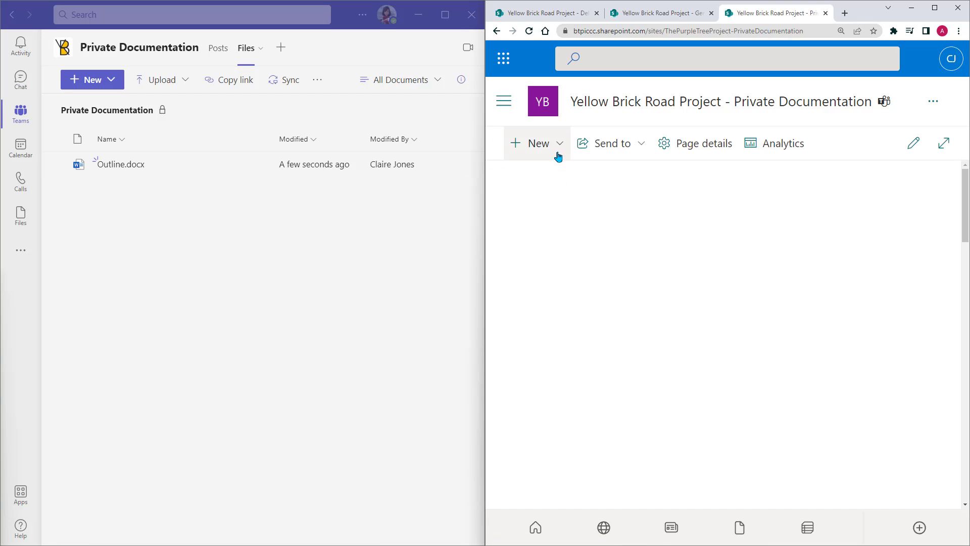
click(558, 153)
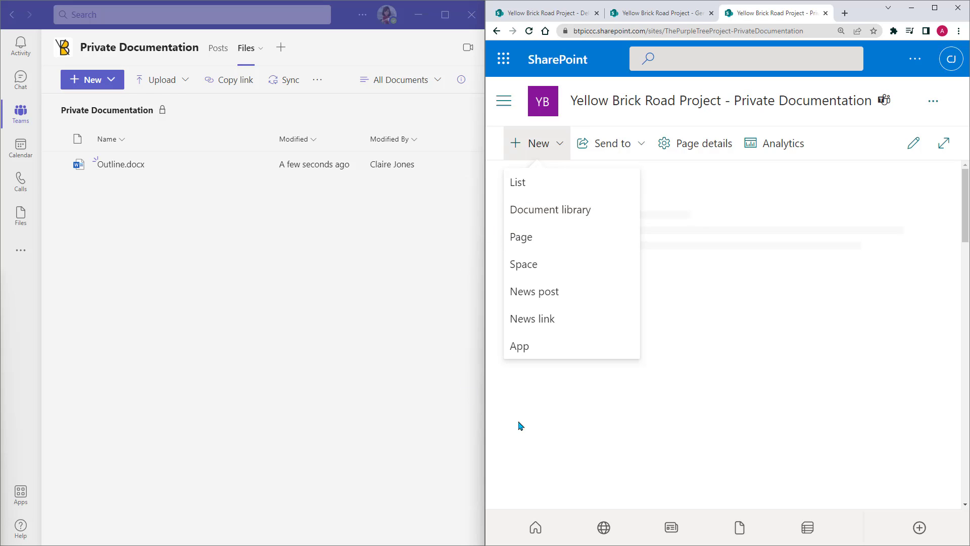
click(695, 350)
click(504, 101)
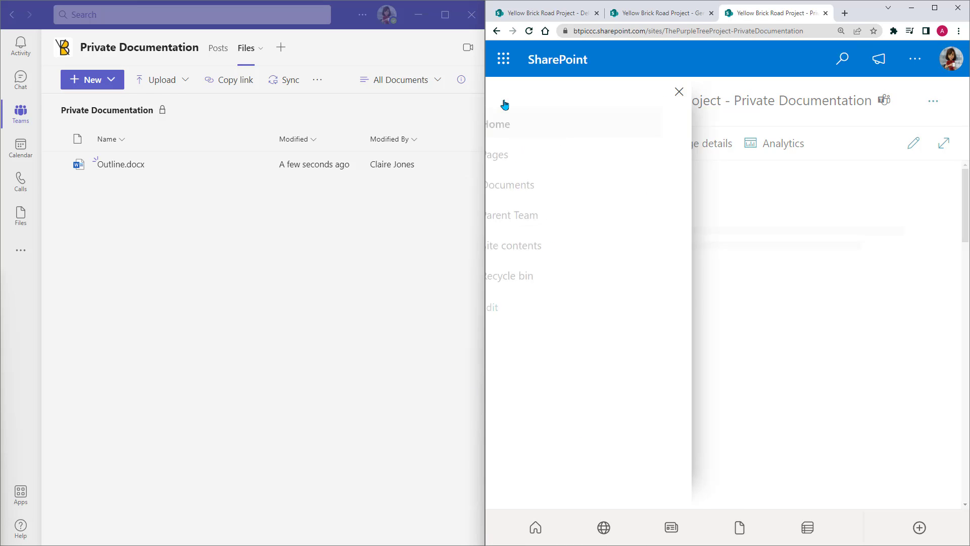
click(517, 185)
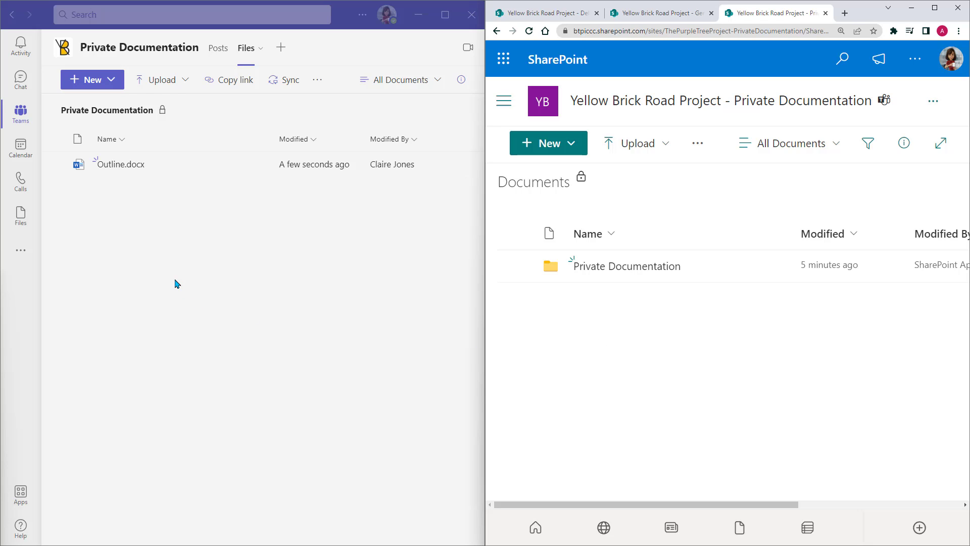
- Reply to the existing post in the Private Documentation channel in Teams with "I'm uploading all the templates."
click(21, 114)
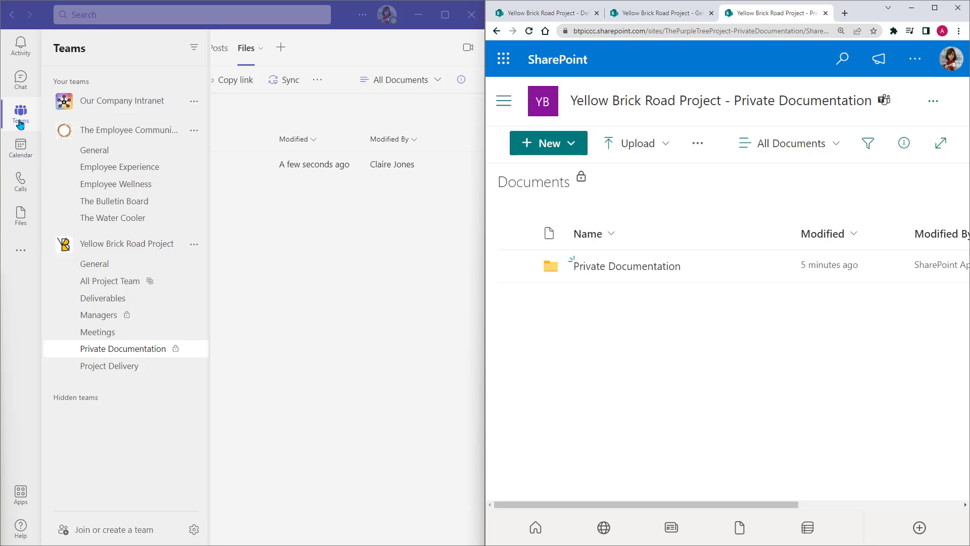
click(180, 347)
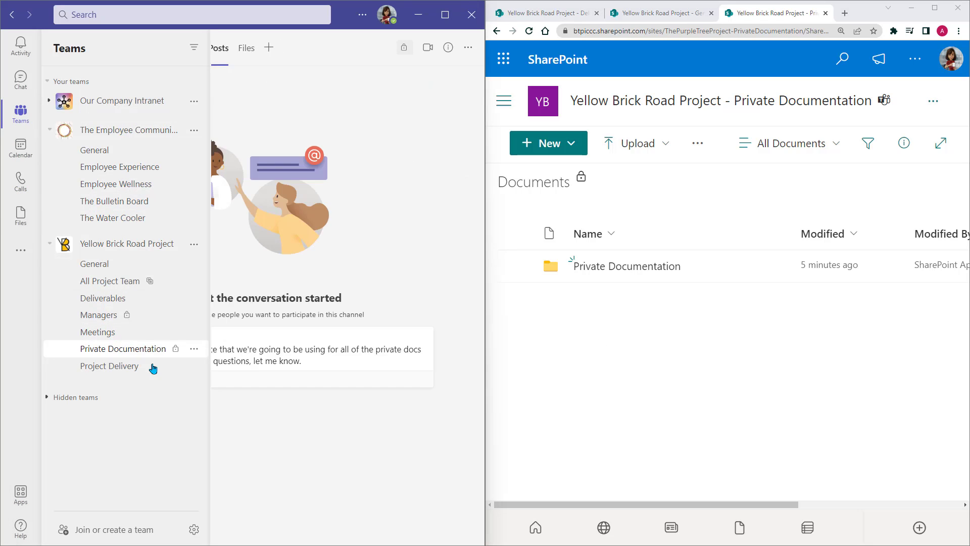
click(146, 383)
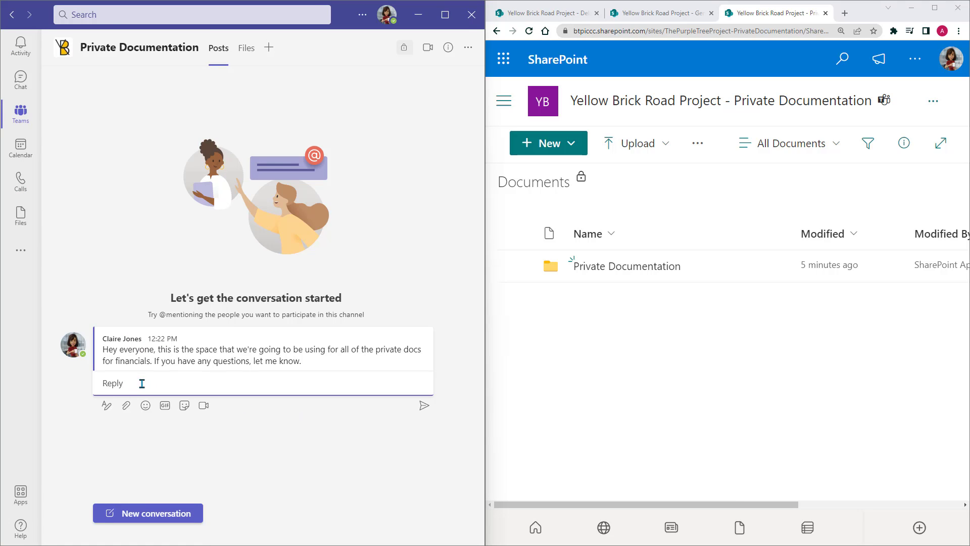
text(I'm uploading all the templates)
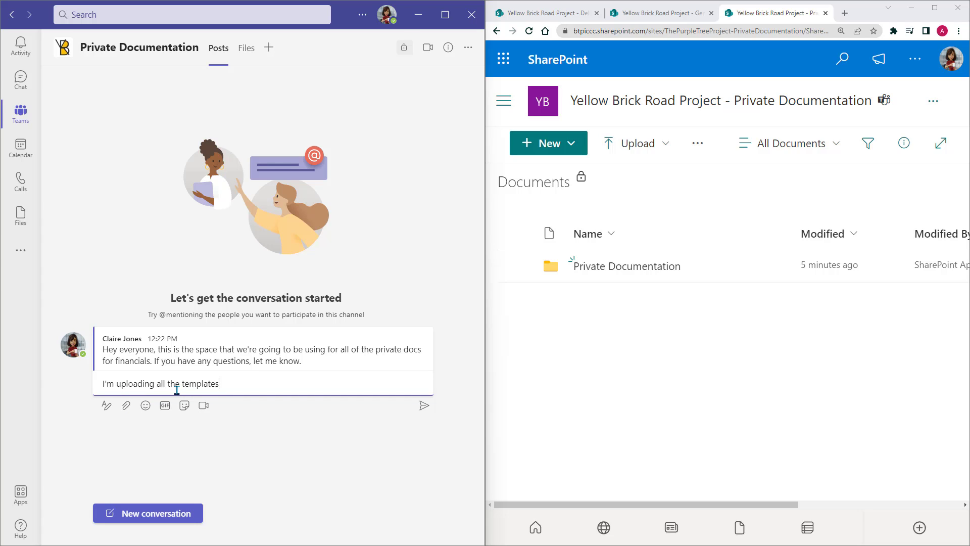
text(.)
key(Return)
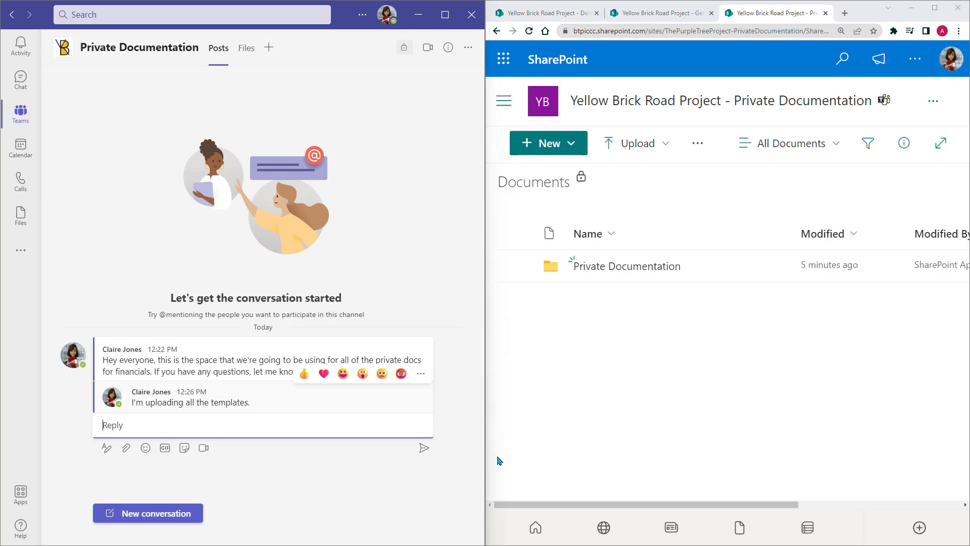
click(576, 363)
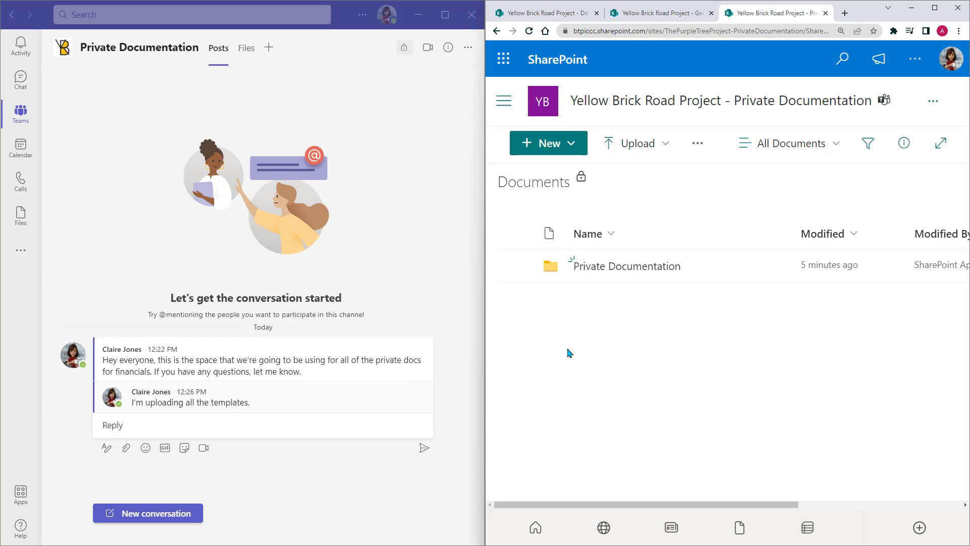